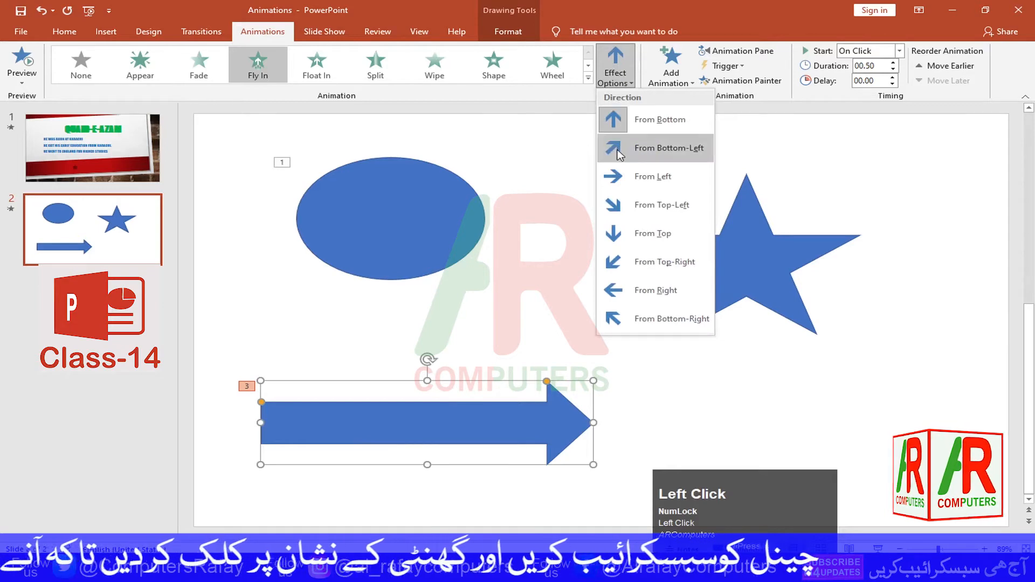
# Step: Try the From Bottom-Left and From Right directions for the arrow's Fly In animation, ending on From Left
pyautogui.click(618, 155)
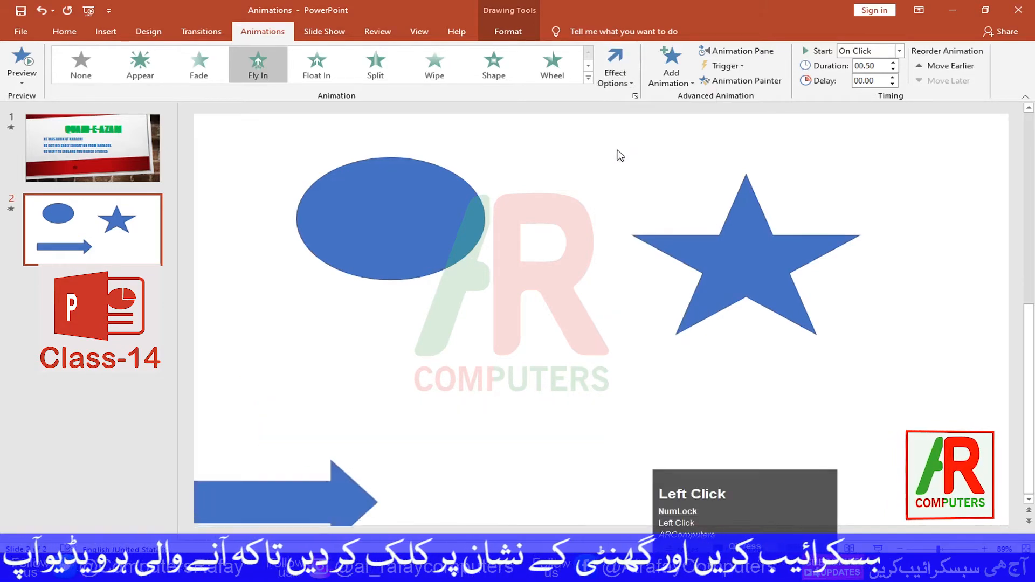
pyautogui.click(615, 67)
pyautogui.click(617, 293)
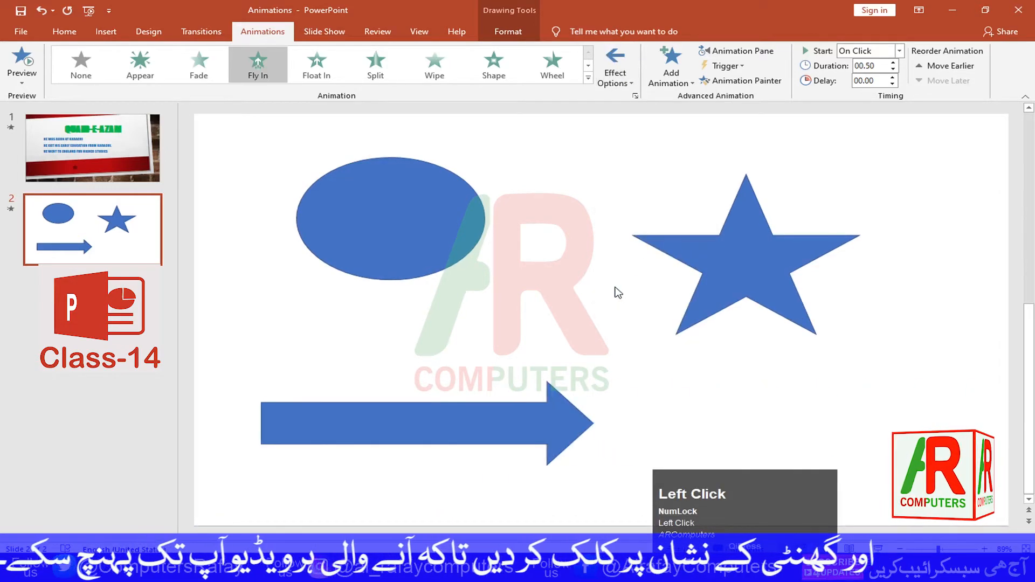
pyautogui.click(632, 82)
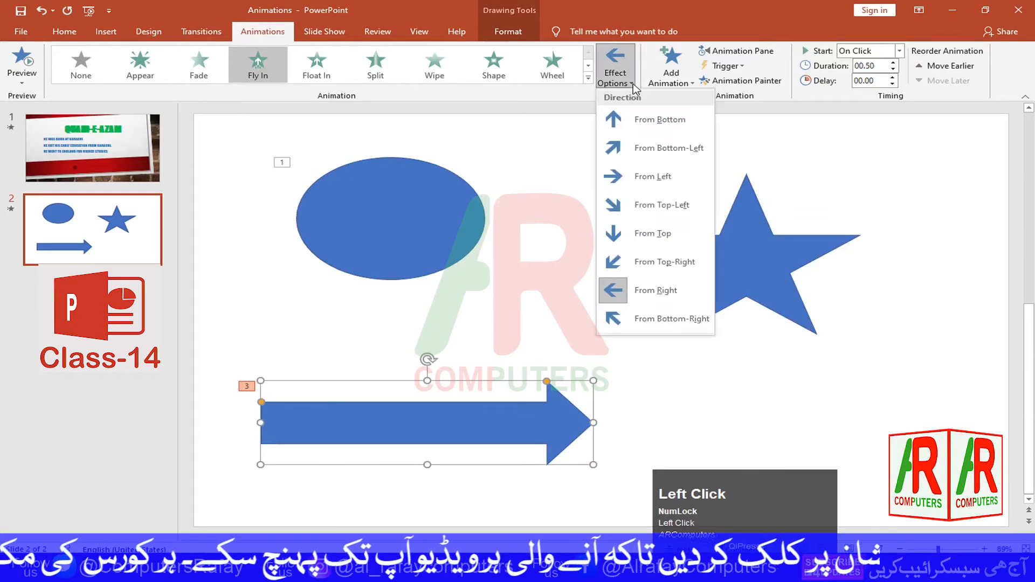
pyautogui.click(620, 187)
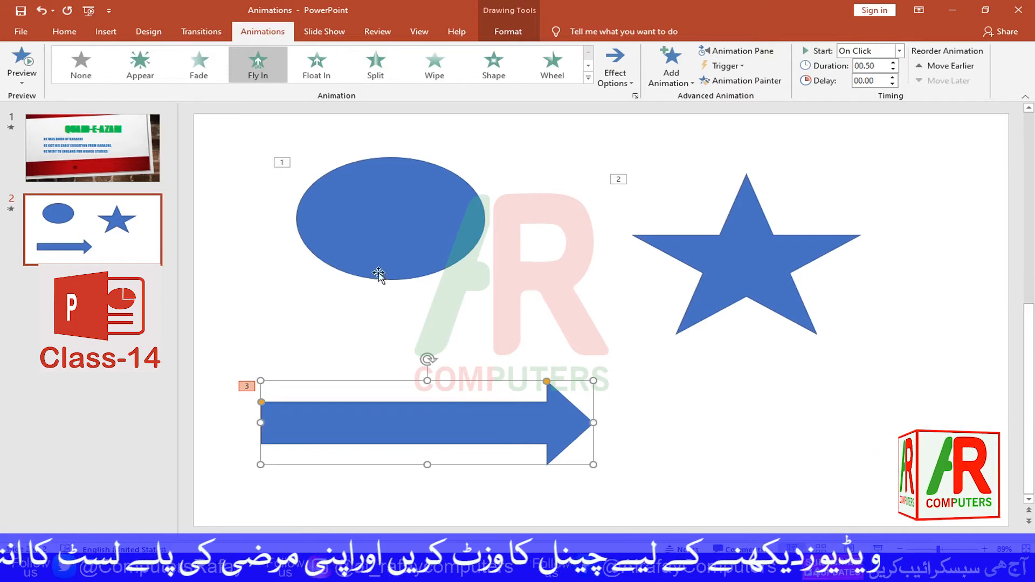
# Step: Select the oval, the star and the arrow in turn to check which animation each one has
pyautogui.click(377, 205)
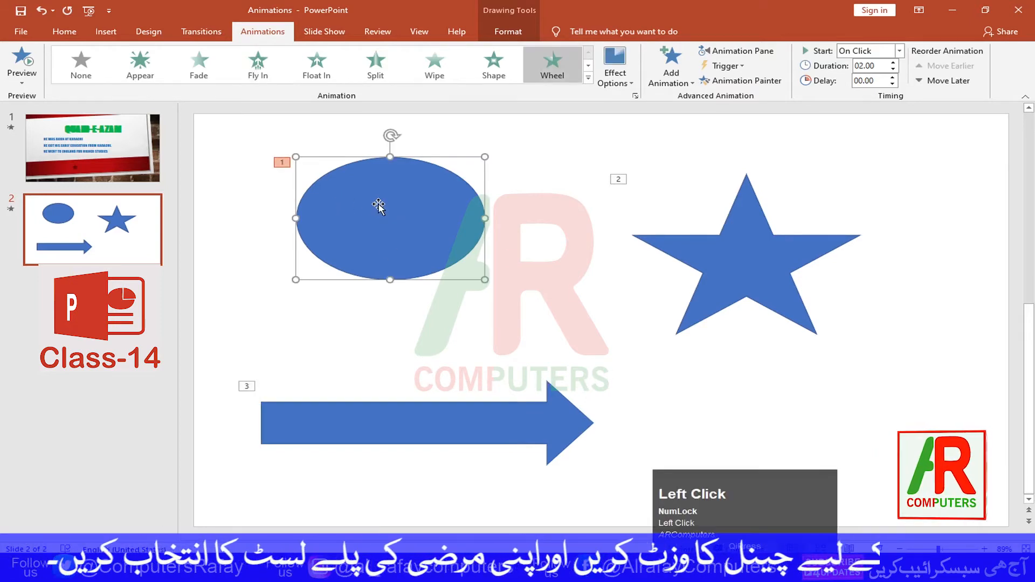
pyautogui.click(744, 268)
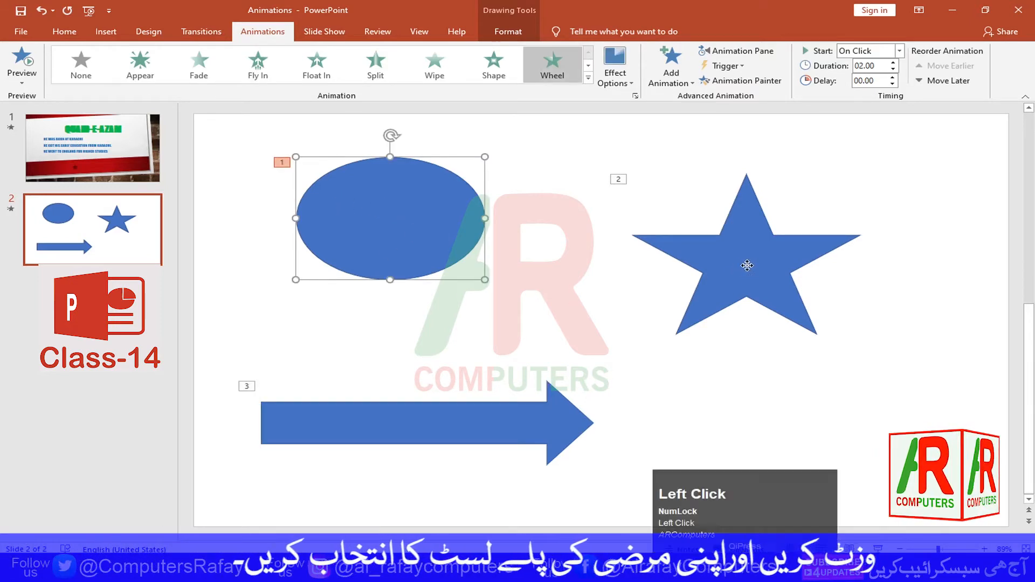
pyautogui.click(403, 428)
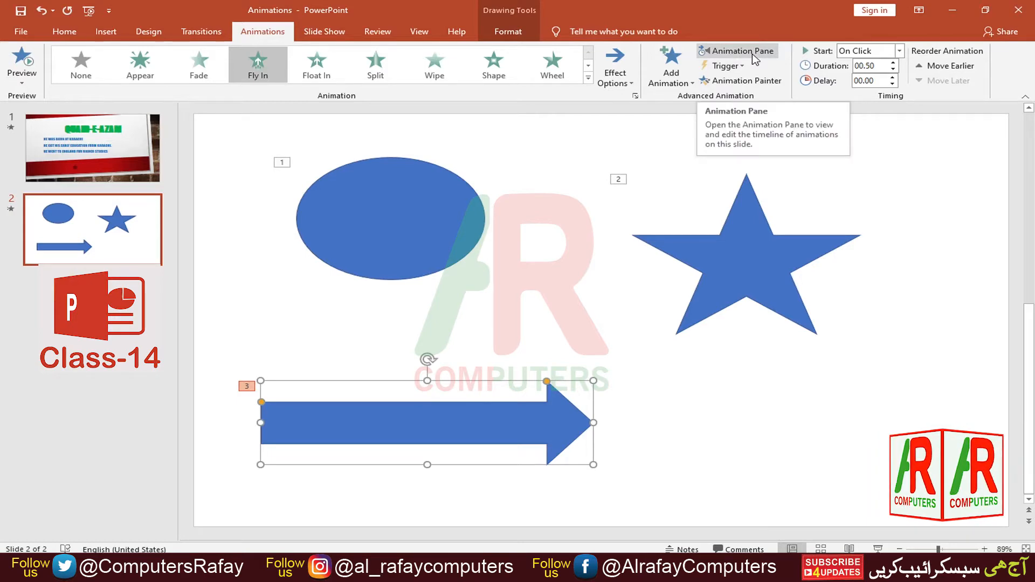
# Step: Show the Animation Pane and select the oval and the star to find their entries in it
pyautogui.press('ctrl')
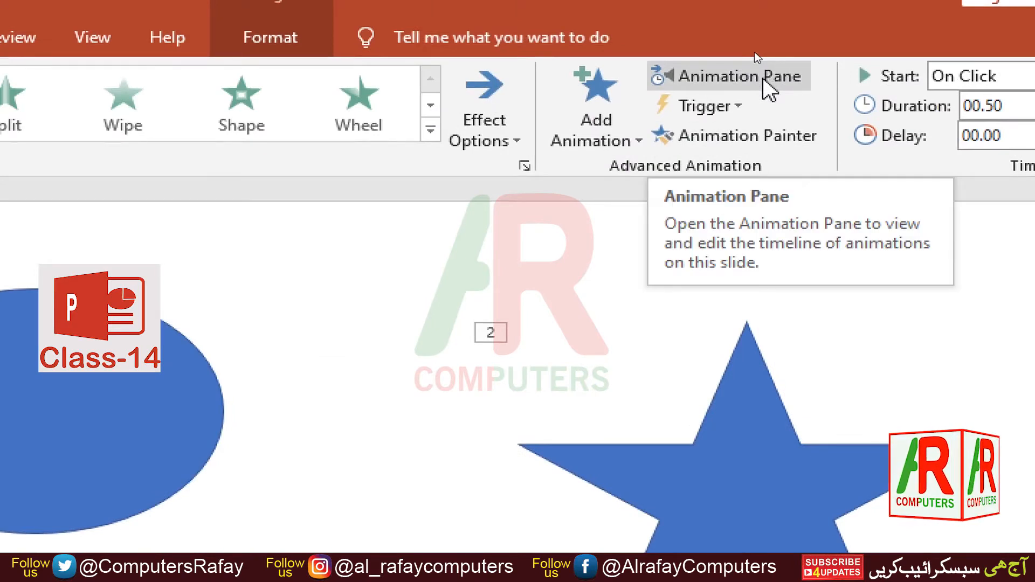
pyautogui.hotkey('ctrl', '4')
pyautogui.click(755, 52)
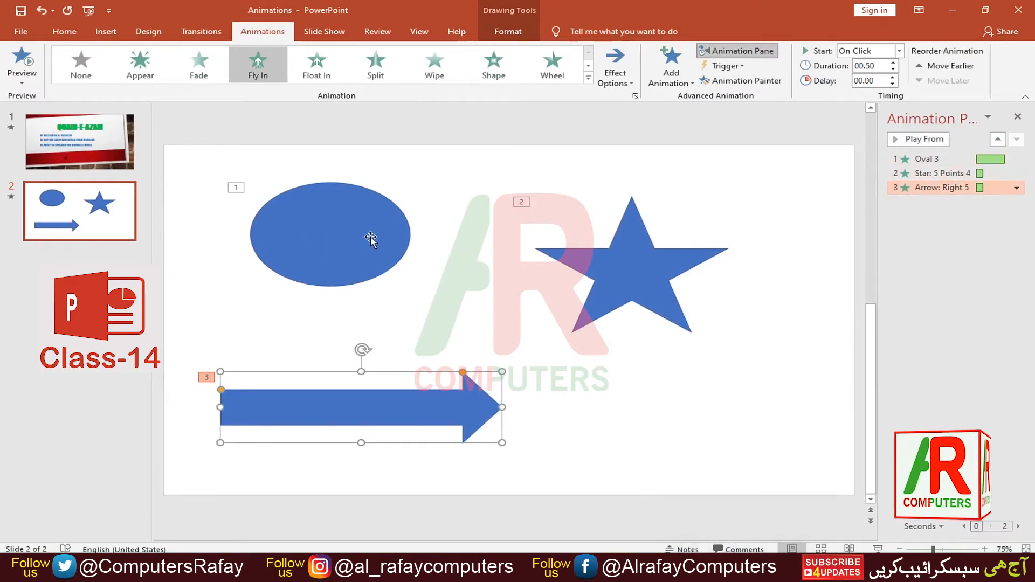
pyautogui.click(380, 216)
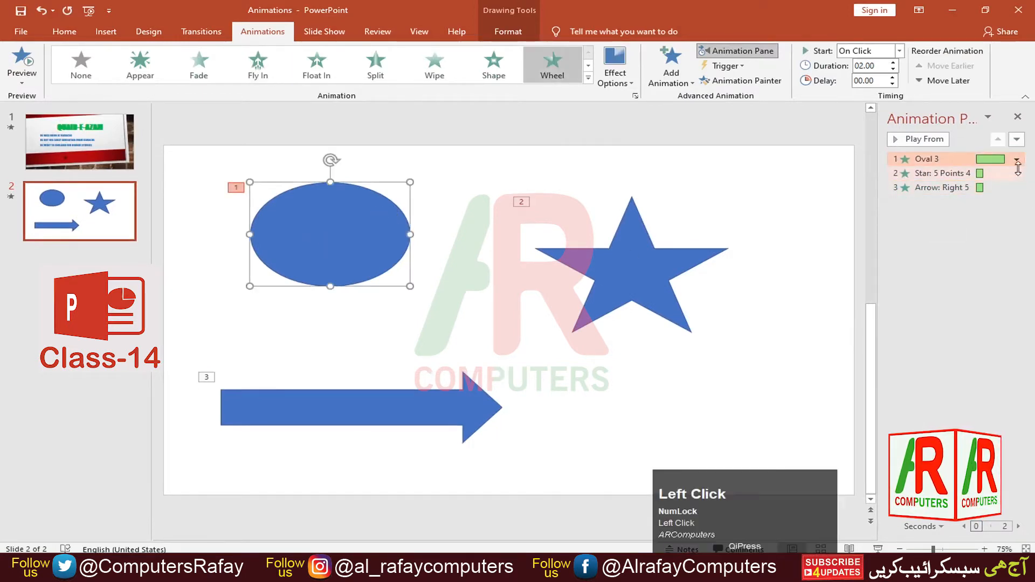
pyautogui.click(658, 263)
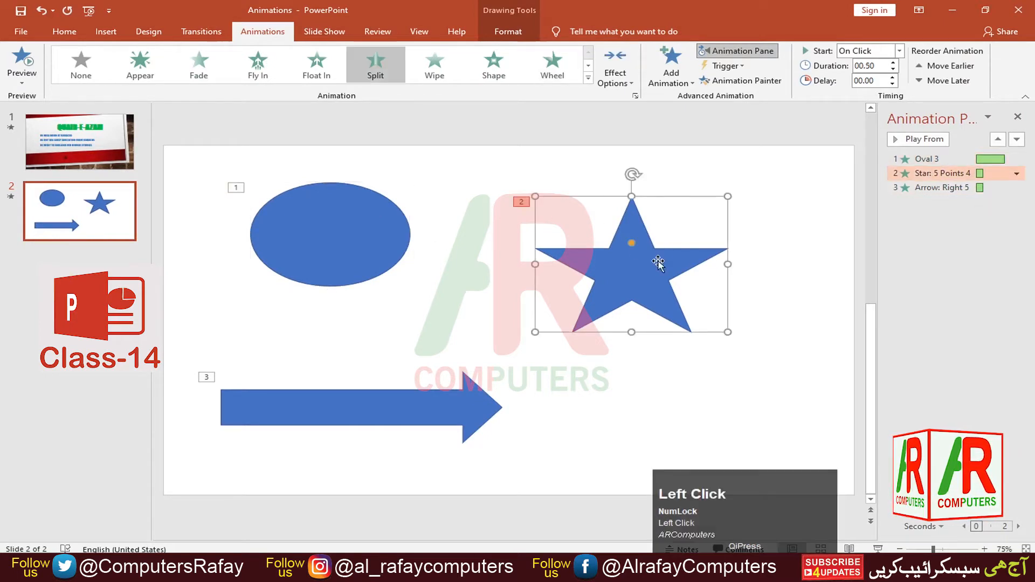
# Step: Move the arrow's animation to first place in the slide's animation order
pyautogui.click(408, 406)
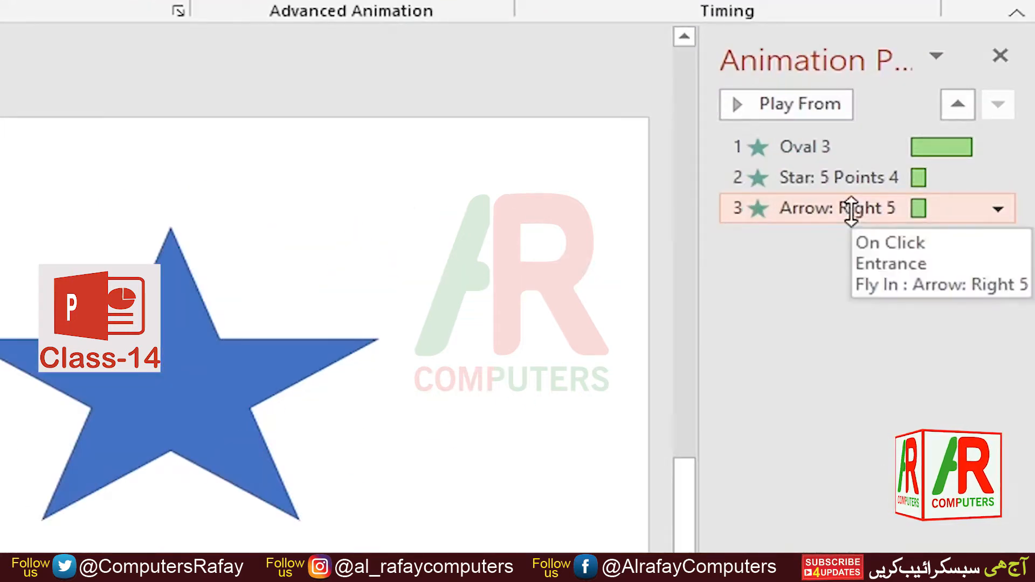
pyautogui.moveTo(851, 210); pyautogui.dragTo(851, 133)
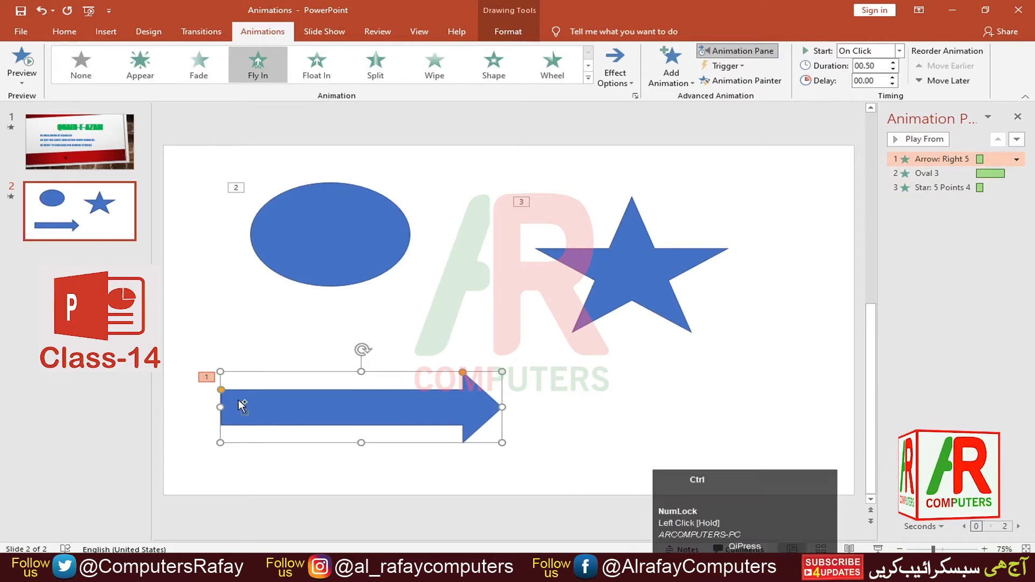
pyautogui.hotkey('ctrl', '4')
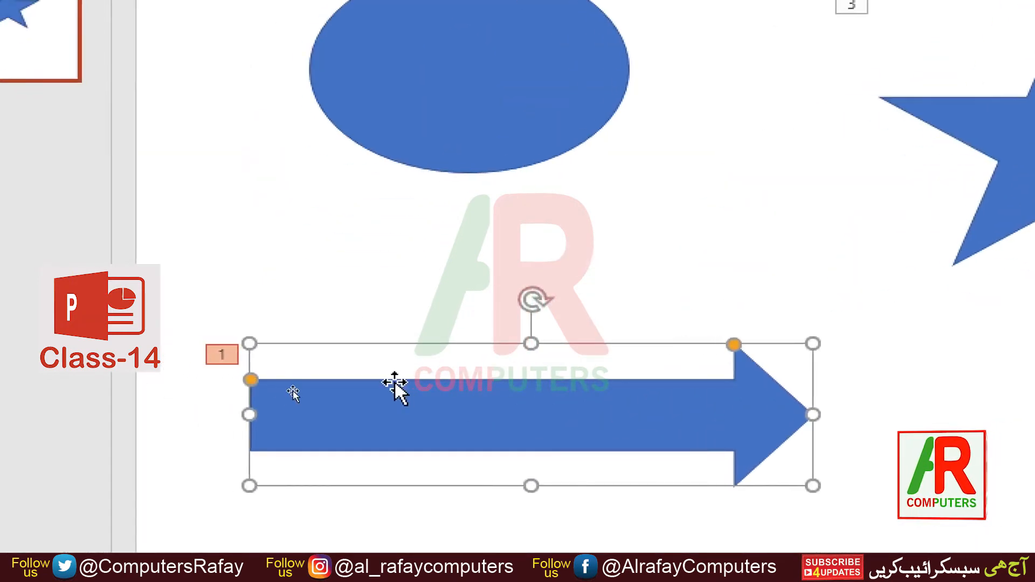
pyautogui.hotkey('ctrl', '4')
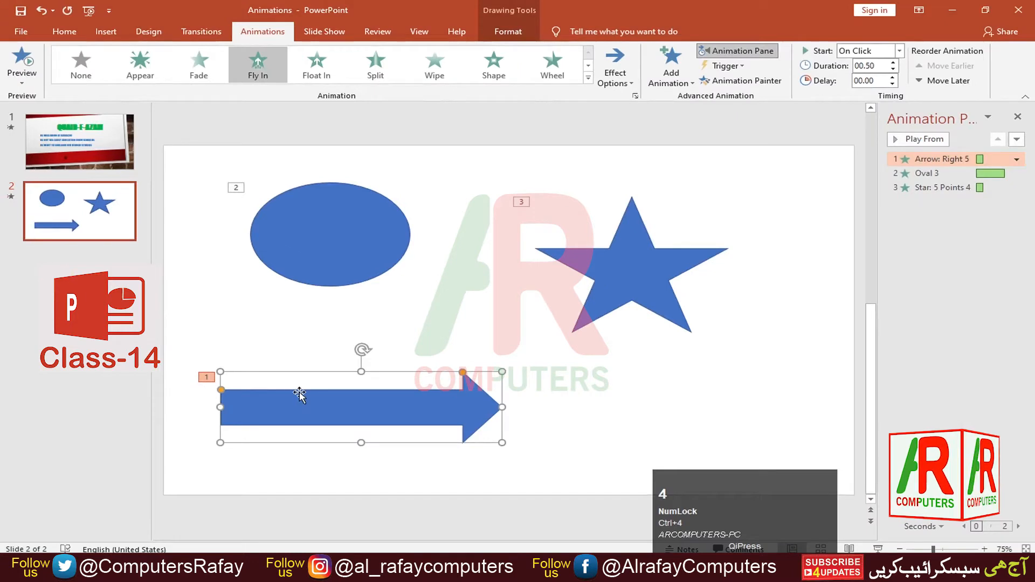
# Step: Play the slide show from the current slide, advance through the shape animations and exit the show
pyautogui.click(333, 33)
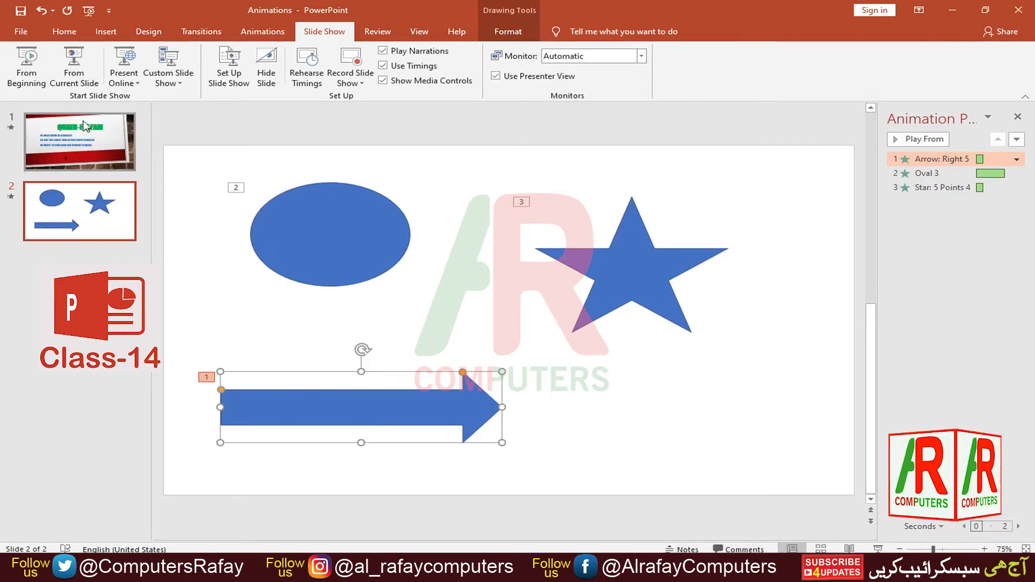
pyautogui.click(78, 78)
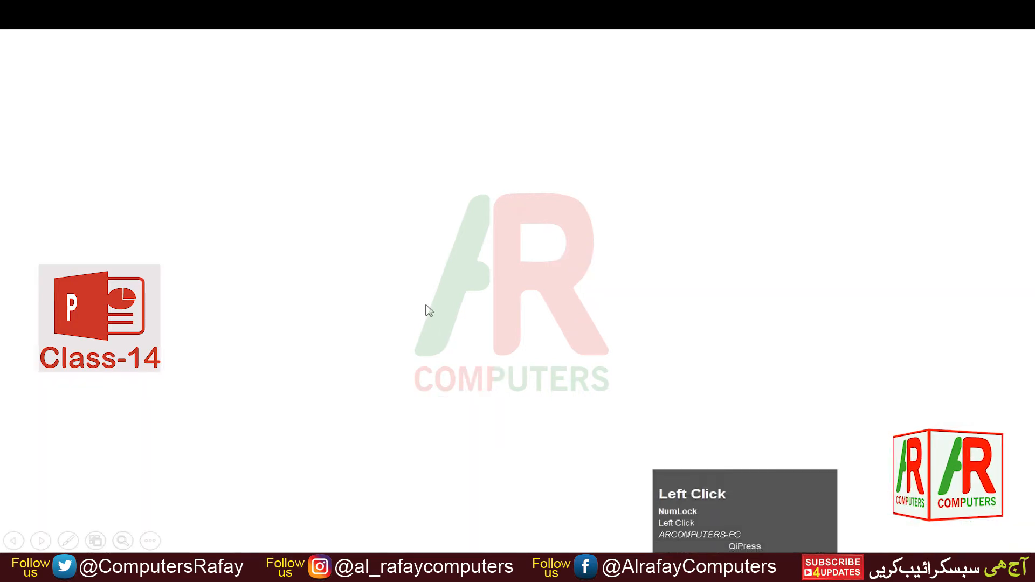
pyautogui.click(437, 300)
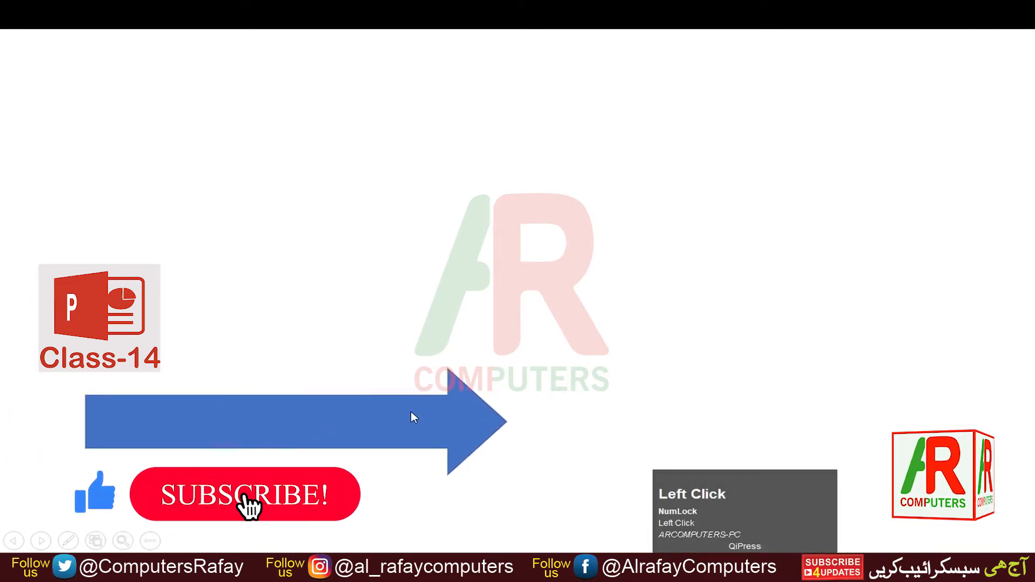
pyautogui.click(411, 413)
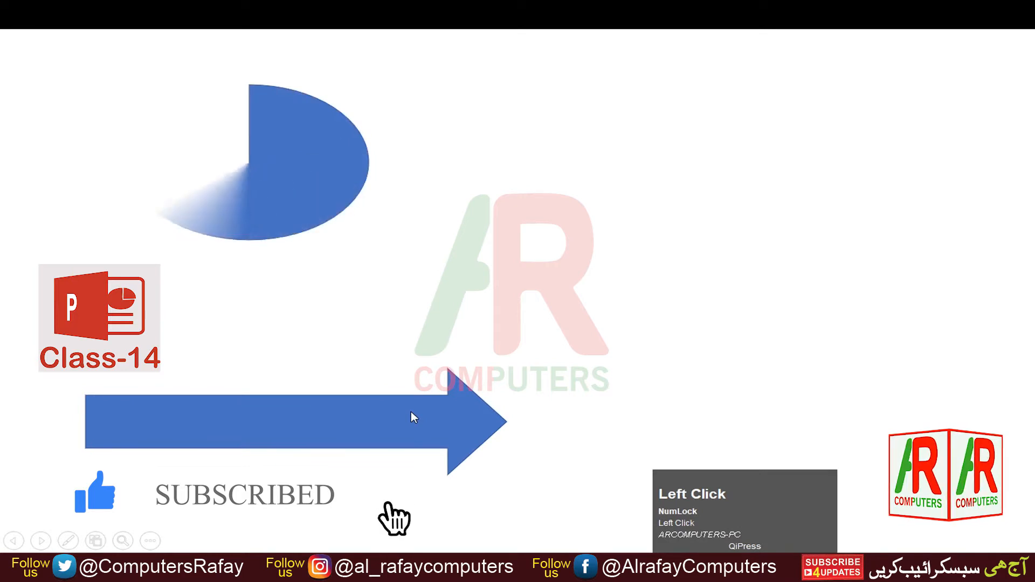
pyautogui.click(411, 412)
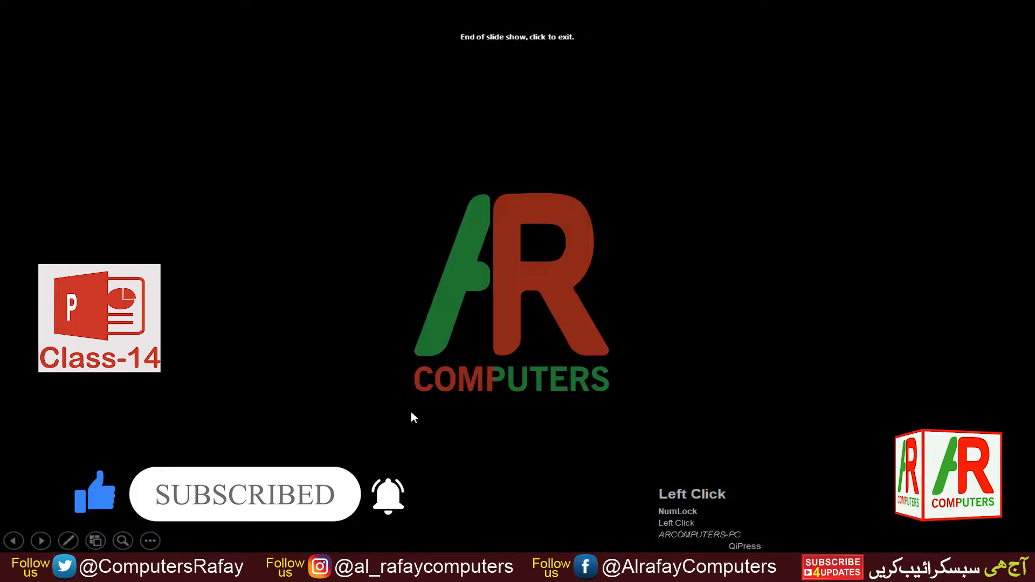
pyautogui.click(411, 414)
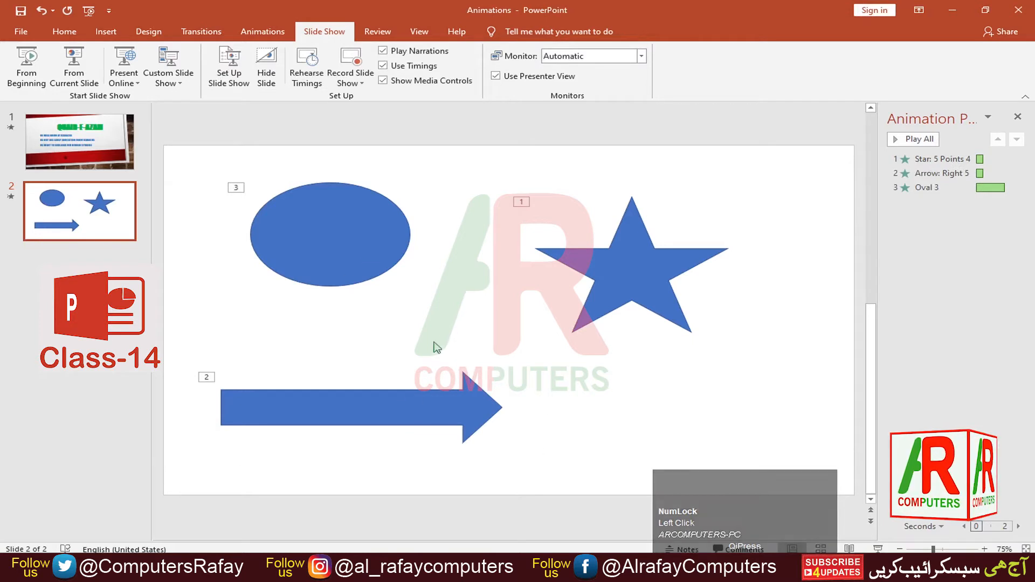
# Step: Set the oval's animation to Start After Previous
pyautogui.click(365, 240)
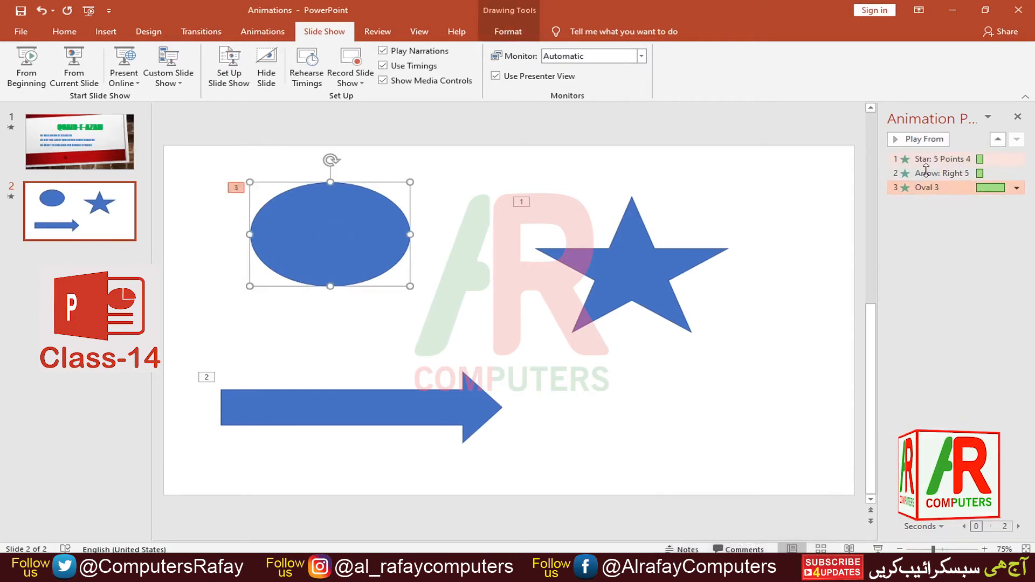
pyautogui.click(1016, 188)
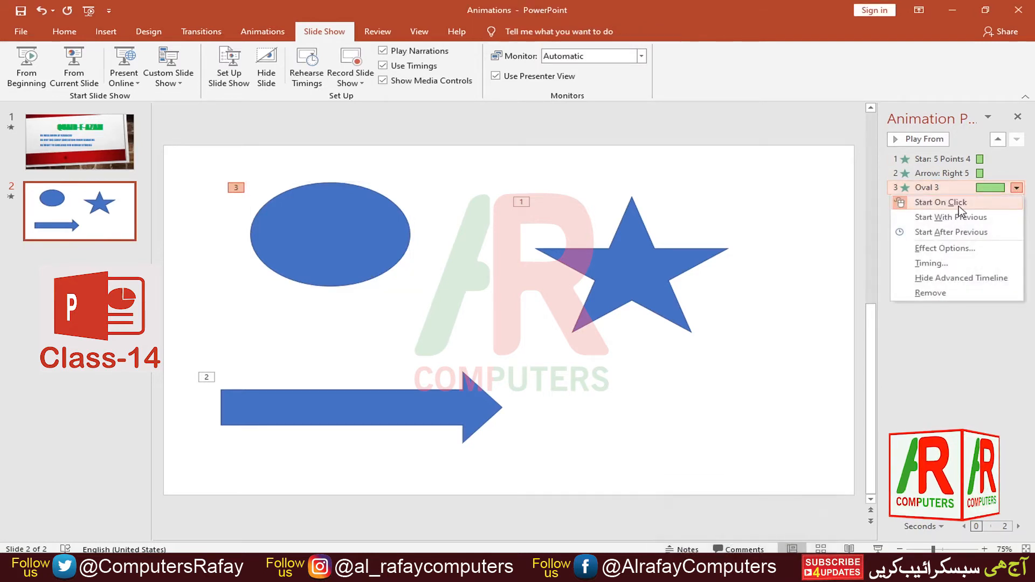
pyautogui.click(941, 233)
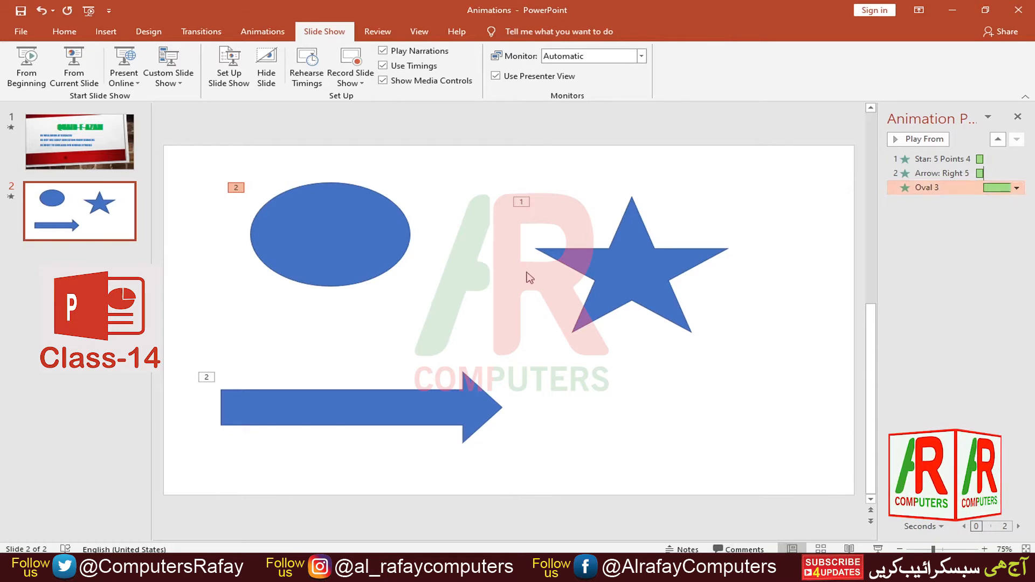
# Step: Set the star's animation to Start After Previous
pyautogui.click(606, 266)
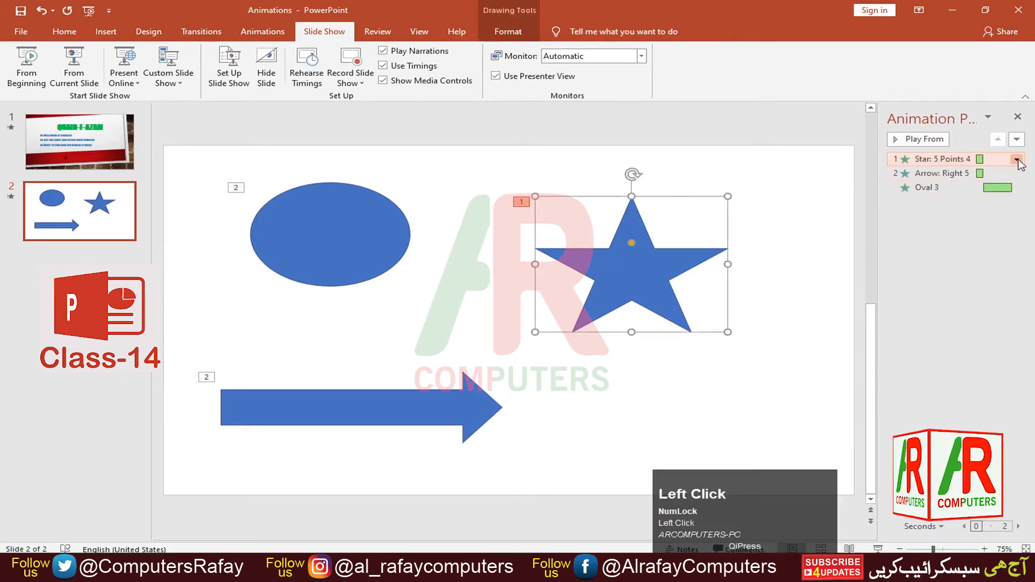
pyautogui.click(1017, 161)
pyautogui.click(941, 204)
pyautogui.click(334, 262)
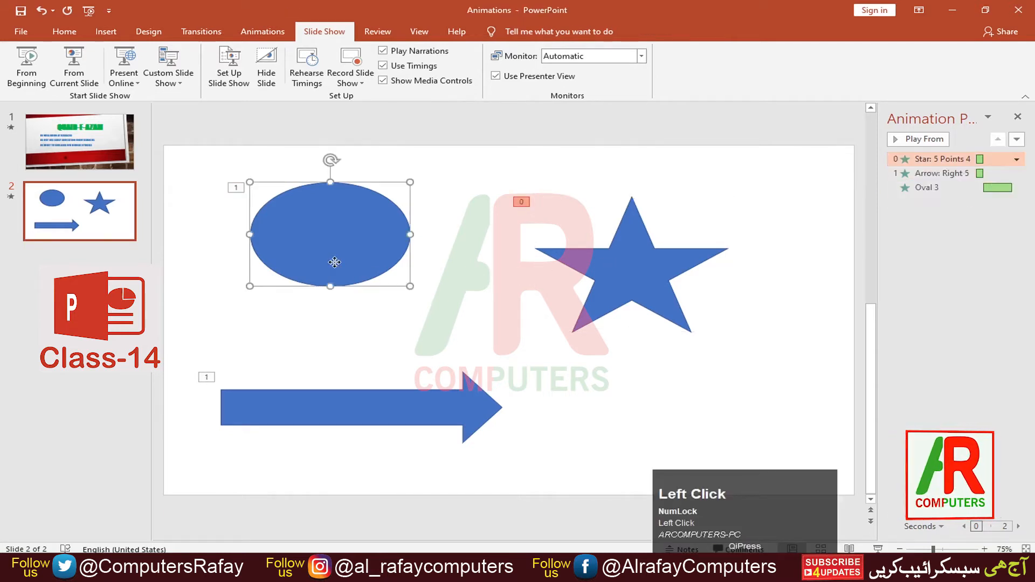
pyautogui.click(1016, 188)
pyautogui.click(1014, 192)
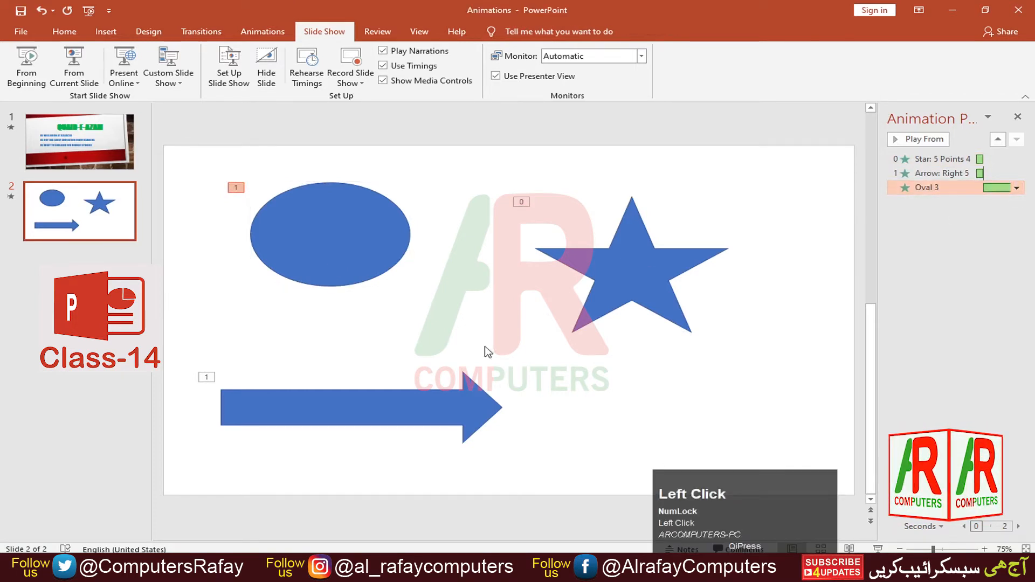
# Step: Set the arrow's animation to Start After Previous
pyautogui.click(449, 397)
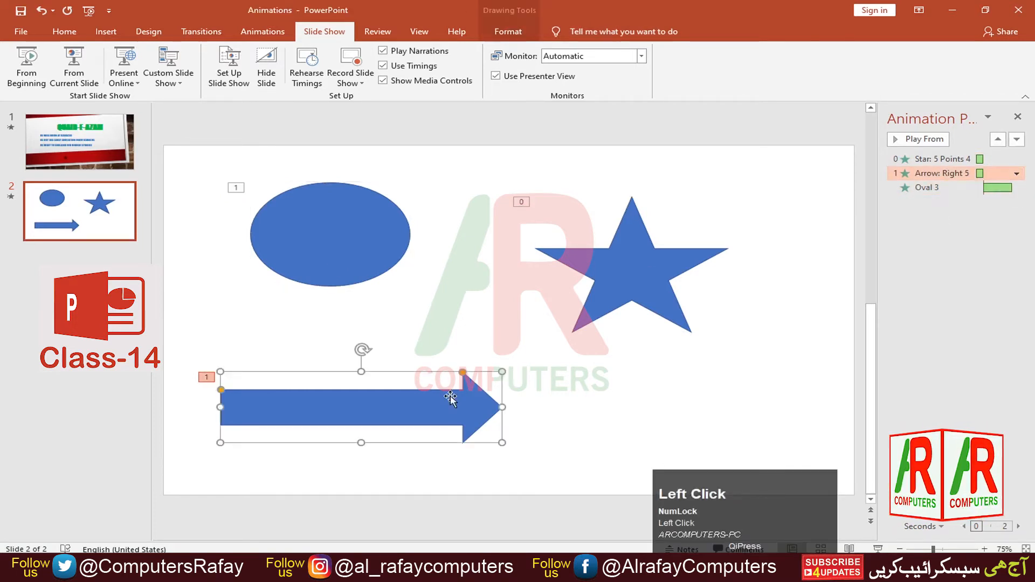
pyautogui.click(1016, 173)
pyautogui.click(964, 219)
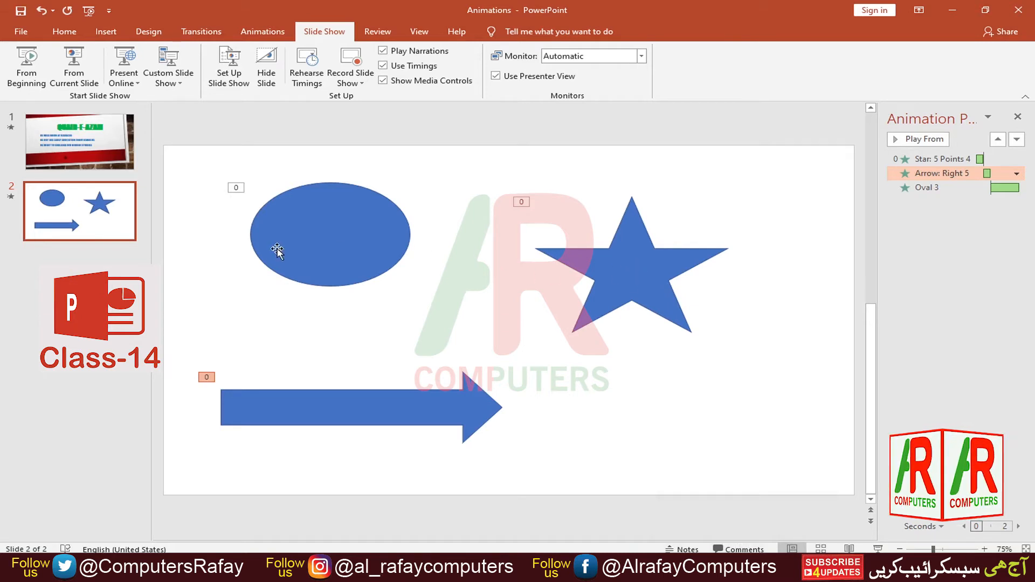
# Step: Set the duration of the oval's Wheel animation to 3 seconds (Slow)
pyautogui.click(328, 242)
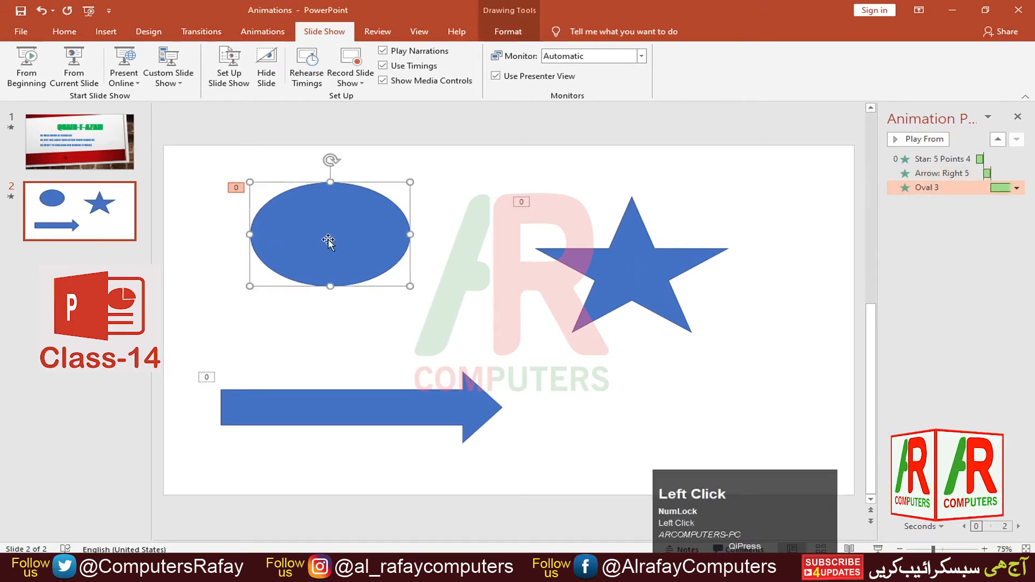
pyautogui.click(1018, 189)
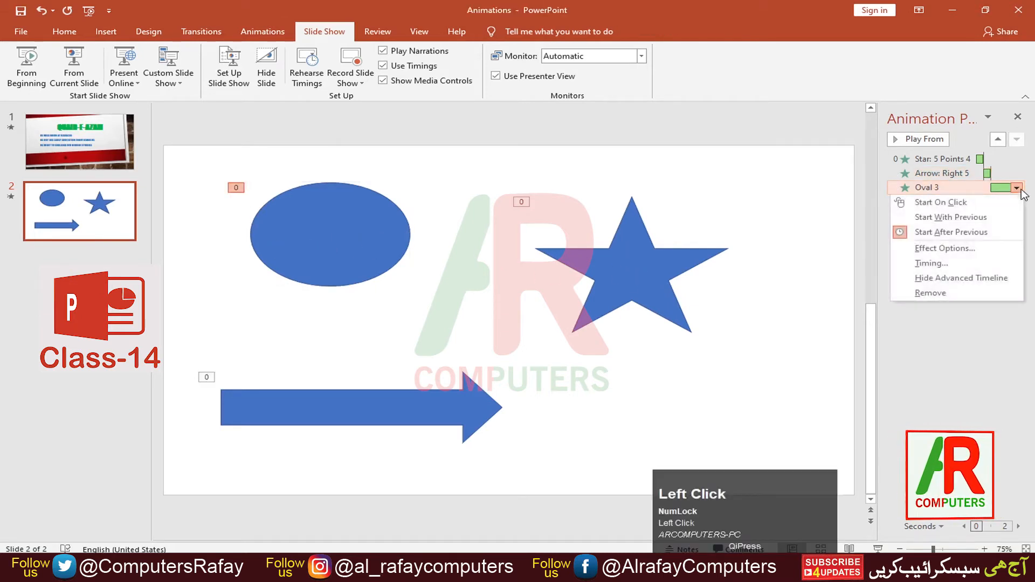
pyautogui.click(944, 251)
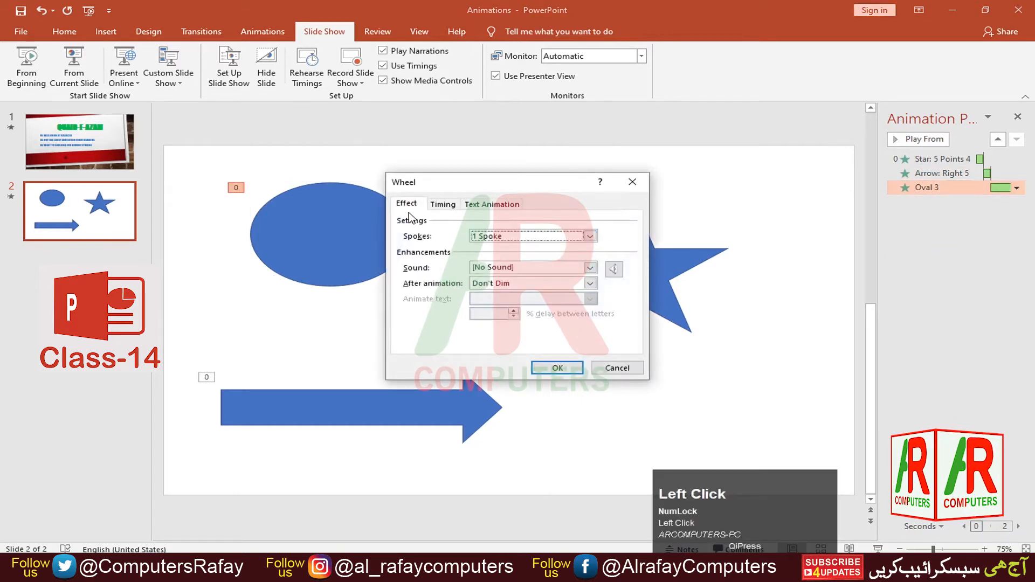
pyautogui.click(442, 205)
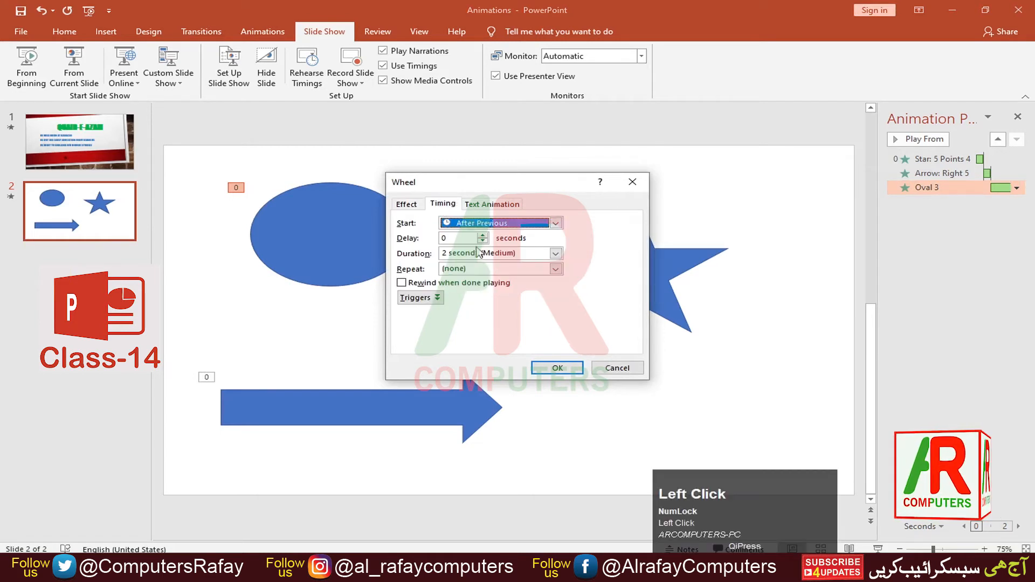
pyautogui.click(556, 254)
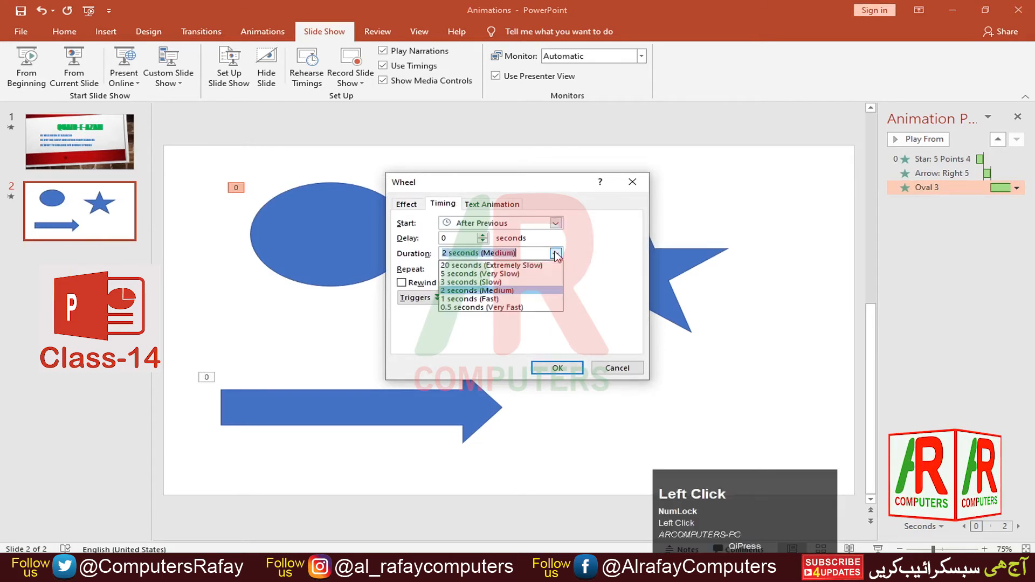
pyautogui.click(493, 282)
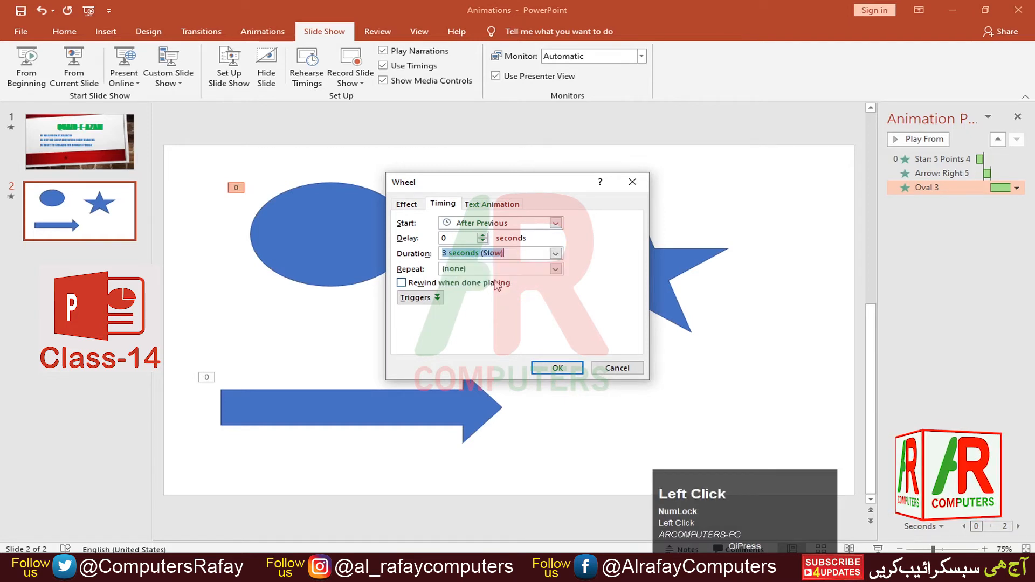
# Step: Add the Breeze sound to the oval's Wheel animation and apply the effect settings
pyautogui.click(415, 210)
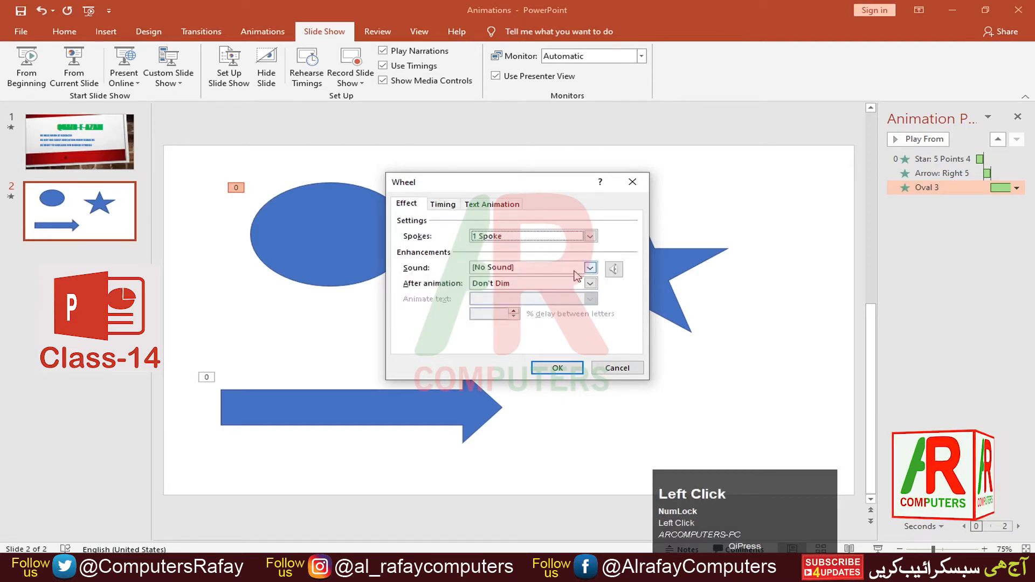
pyautogui.click(590, 269)
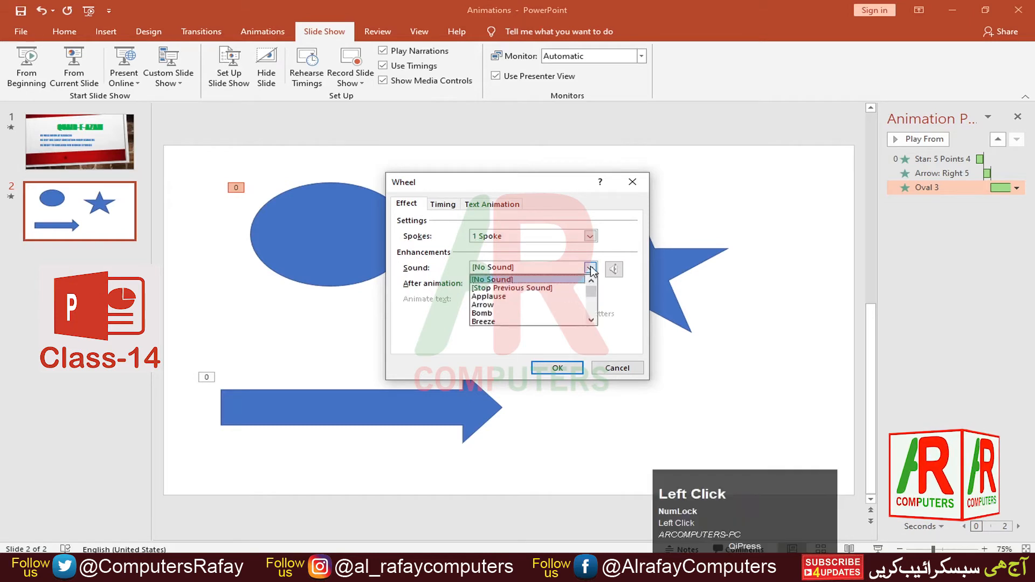
pyautogui.click(489, 321)
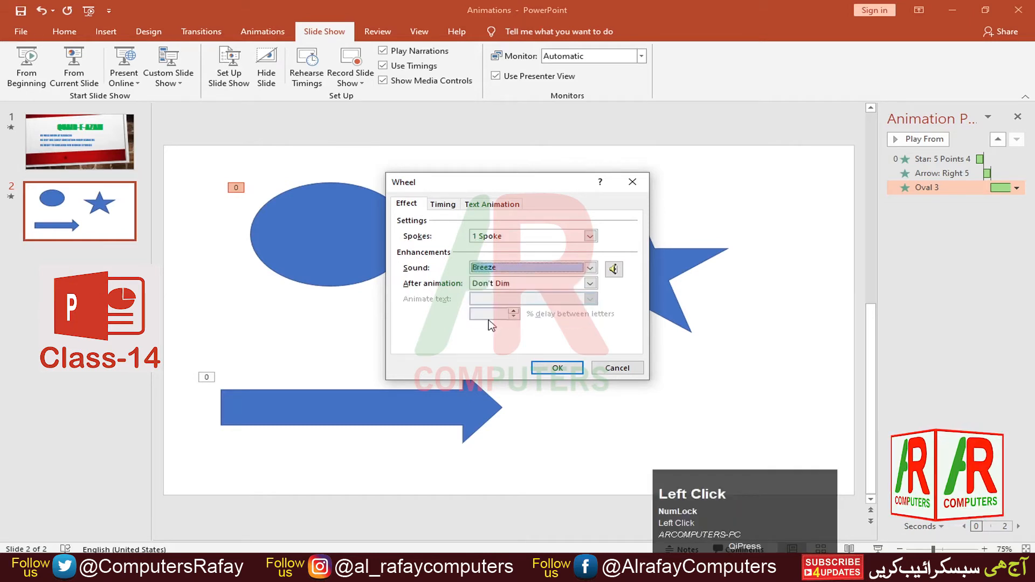
pyautogui.click(591, 284)
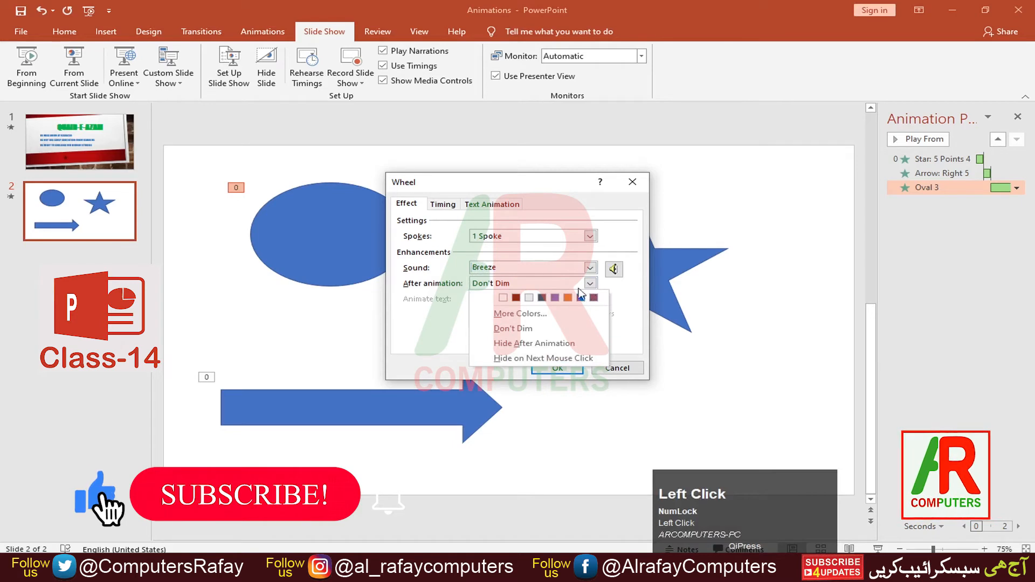
pyautogui.click(590, 284)
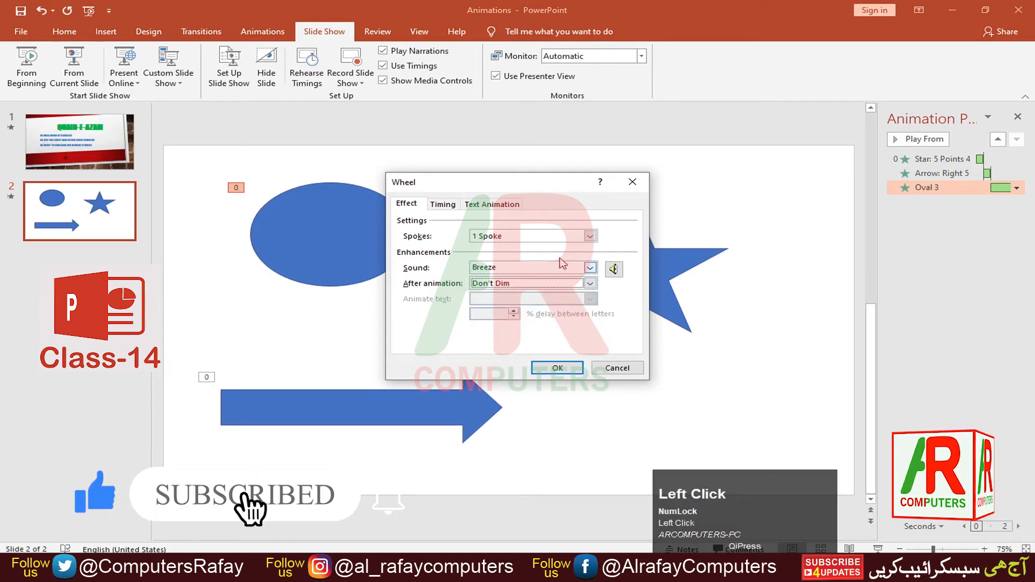
pyautogui.click(492, 203)
pyautogui.click(556, 368)
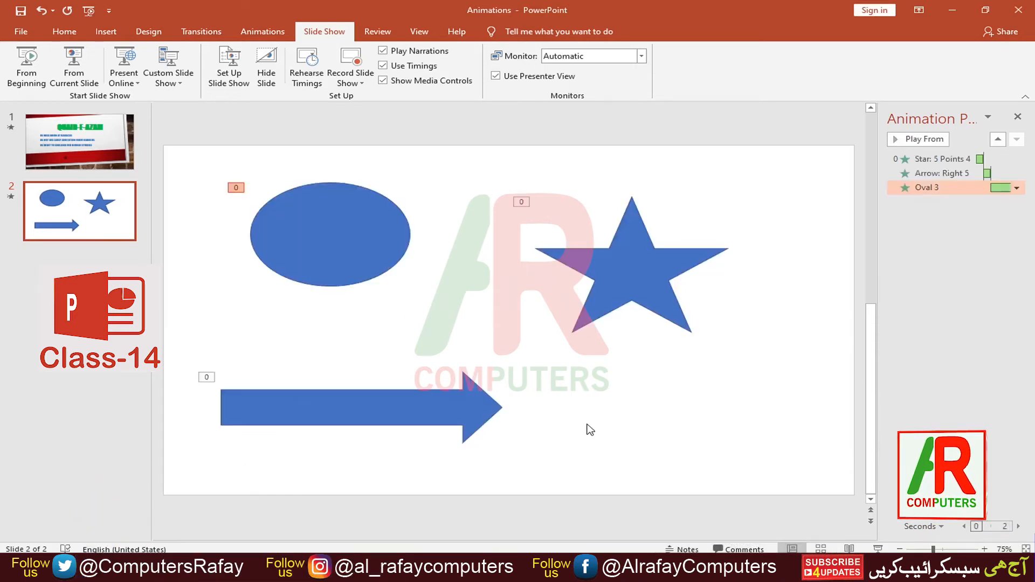
# Step: Play the slide show from the current slide to preview the automatic shape animations, and exit the show
pyautogui.press('shift')
pyautogui.hotkey('shift', 'F5')
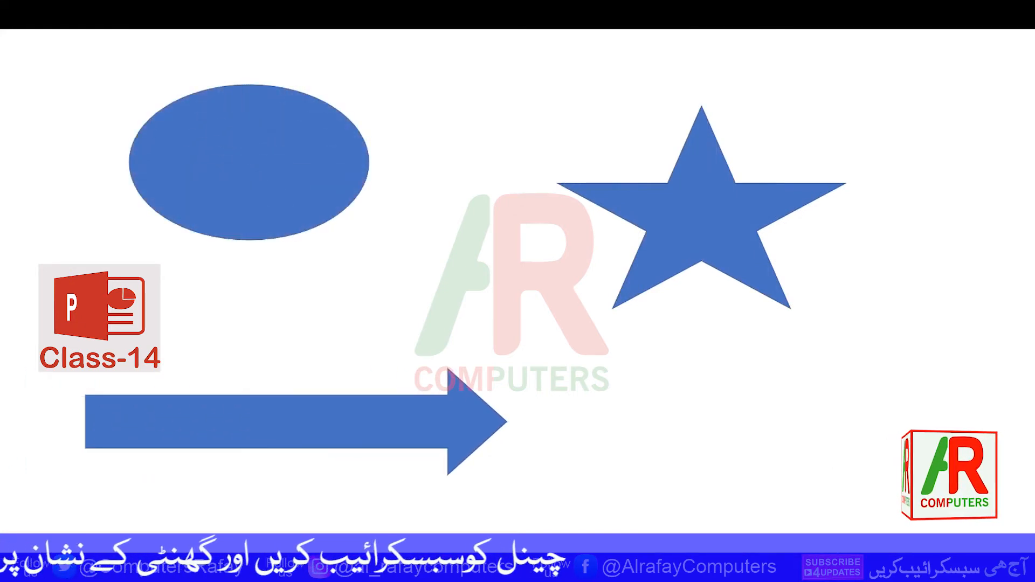
pyautogui.click(609, 388)
pyautogui.click(609, 388)
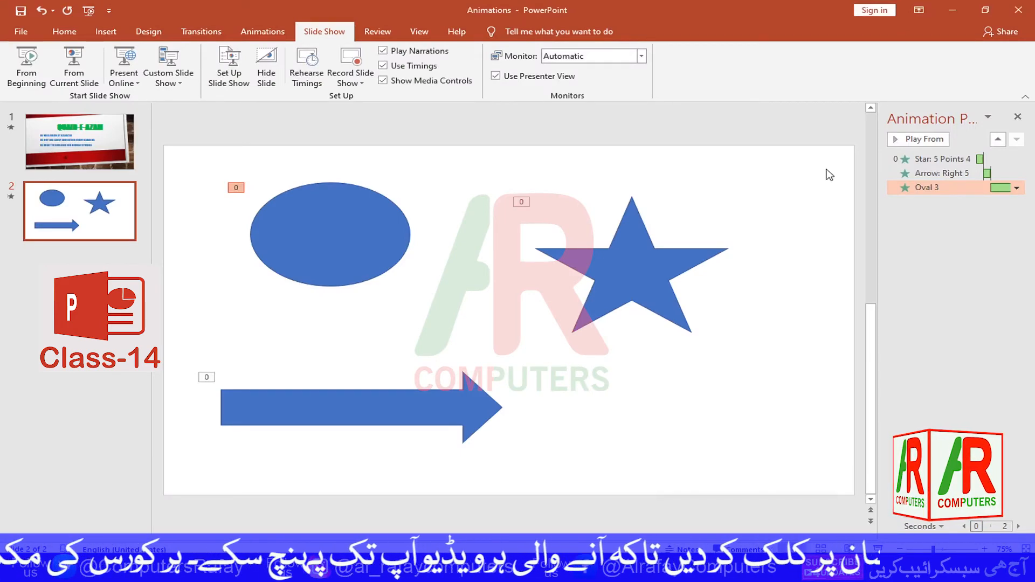
# Step: Close the Animation Pane and check the available start modes for the oval's animation without changing its setting
pyautogui.click(1019, 118)
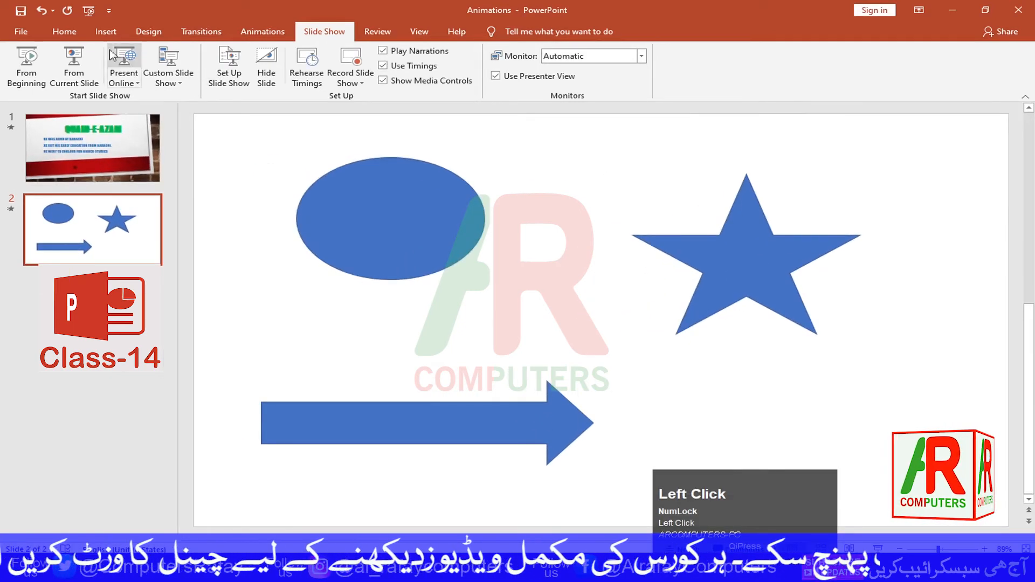
pyautogui.click(259, 35)
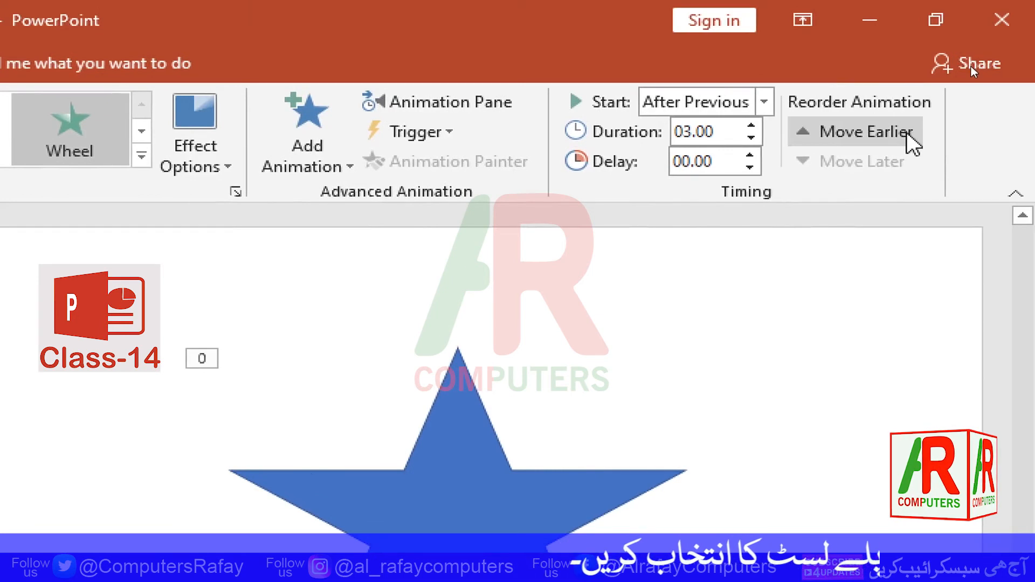
pyautogui.click(763, 105)
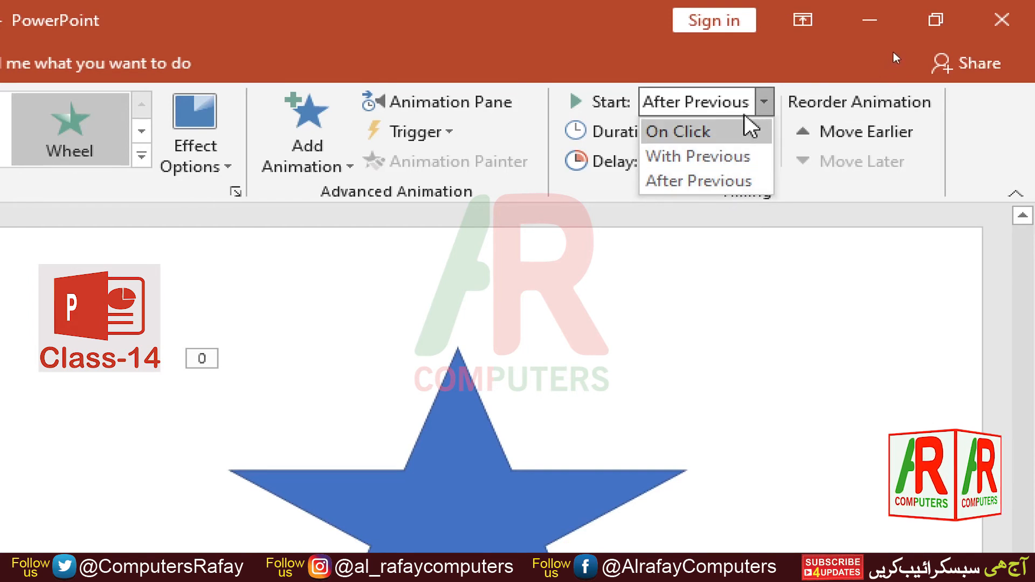
pyautogui.click(764, 103)
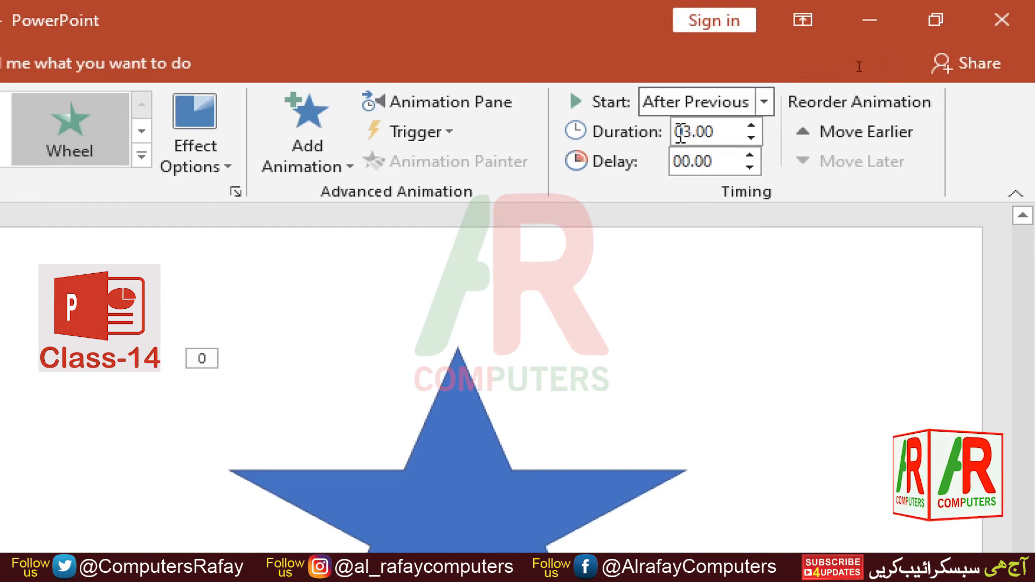